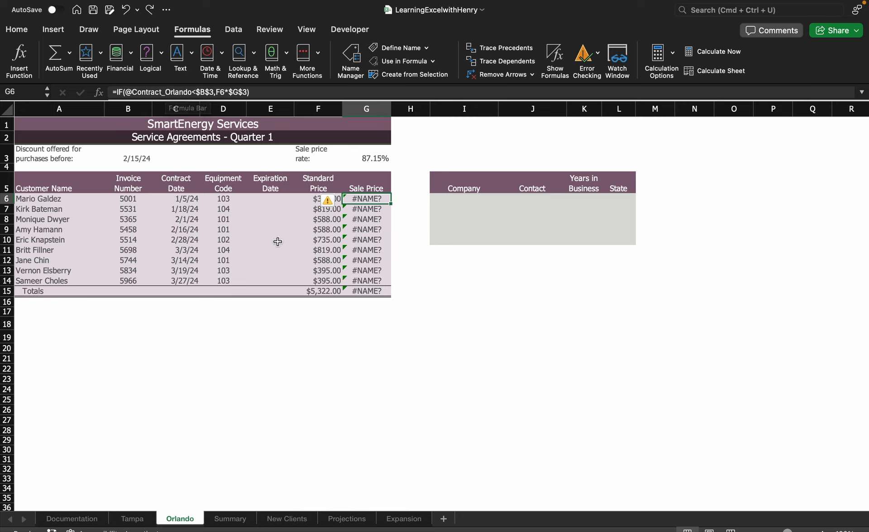
# Examine the entries in the Orlando service agreements table and the Sale Price formula in G9
pyautogui.click(243, 252)
pyautogui.click(181, 222)
pyautogui.click(129, 221)
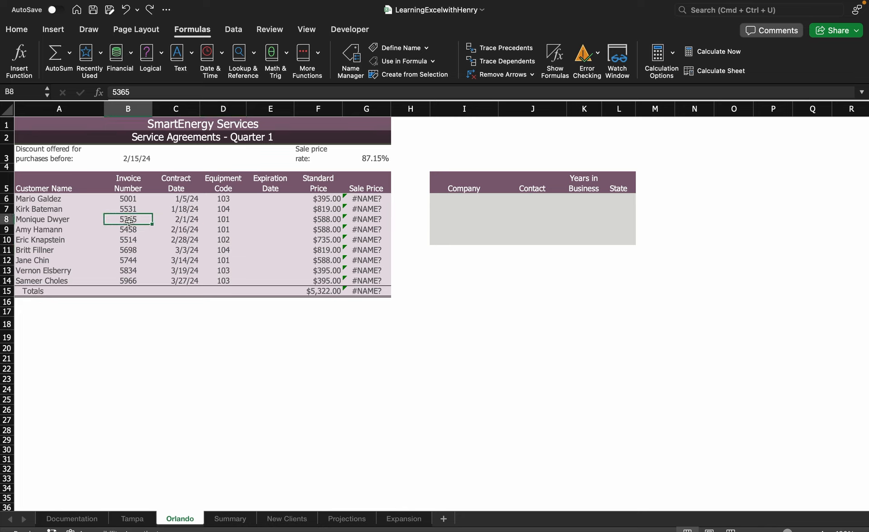
pyautogui.click(75, 213)
pyautogui.click(84, 254)
pyautogui.click(135, 257)
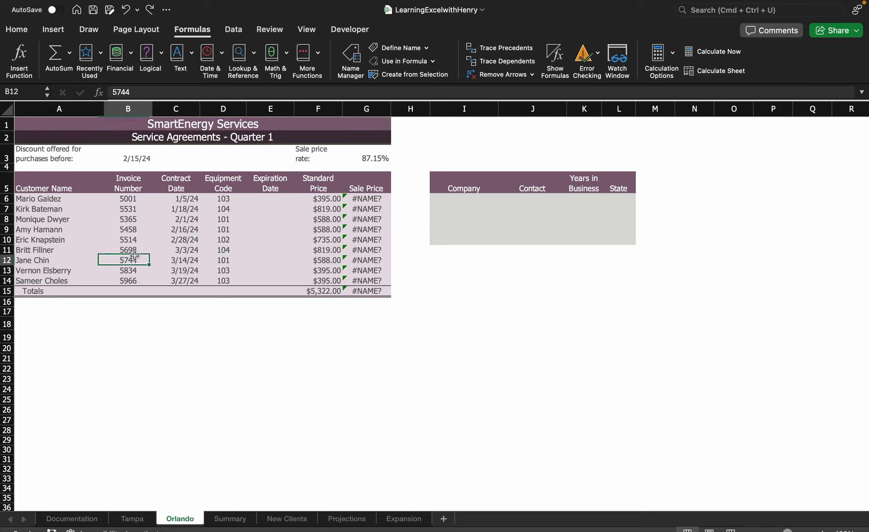
pyautogui.click(181, 259)
pyautogui.click(183, 216)
pyautogui.click(239, 216)
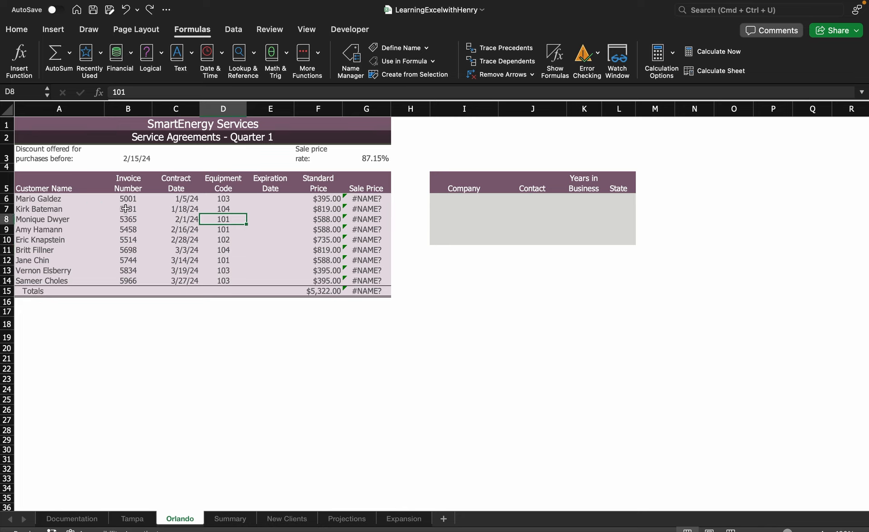
pyautogui.click(126, 209)
pyautogui.click(221, 208)
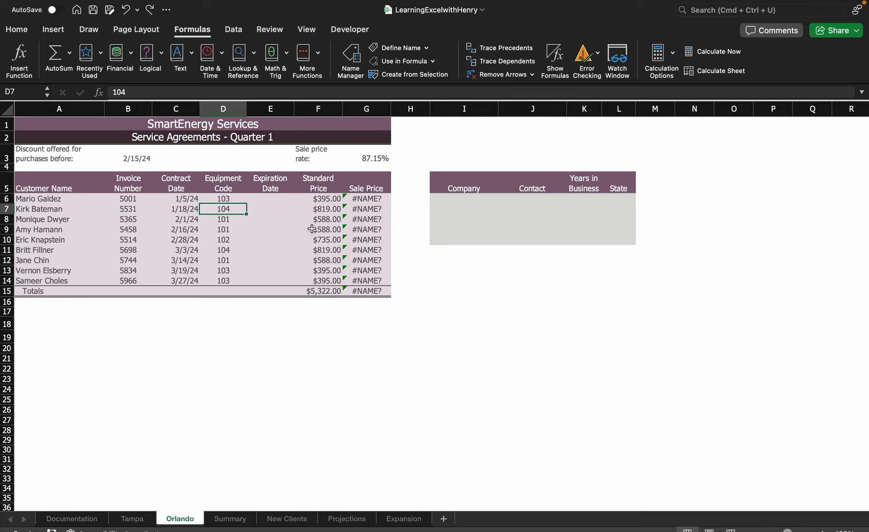
pyautogui.click(359, 229)
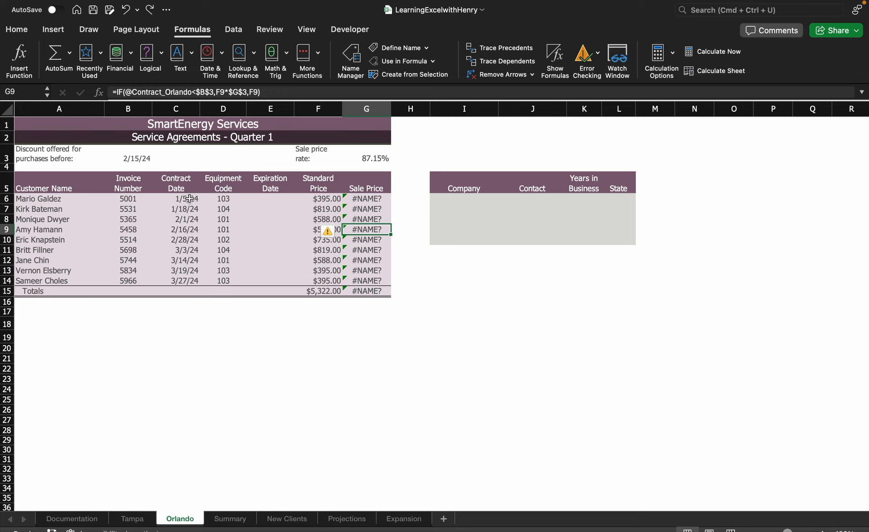
pyautogui.moveTo(190, 198); pyautogui.dragTo(189, 282)
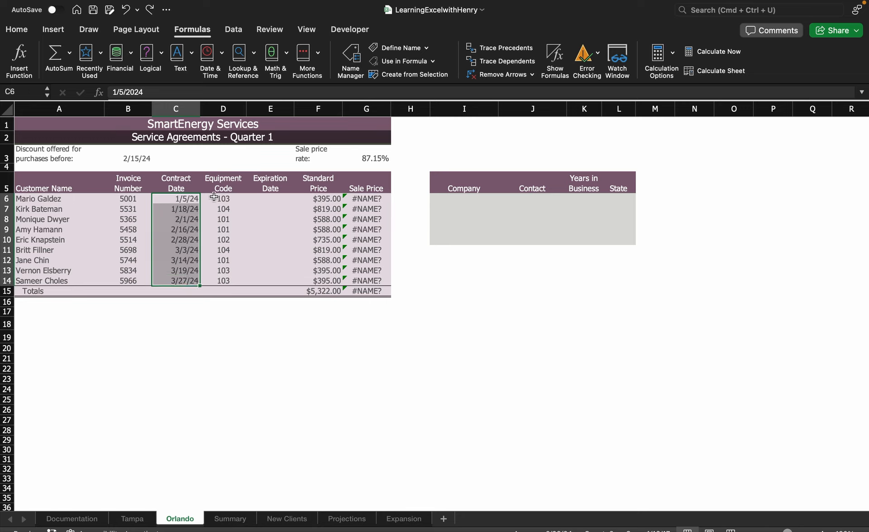
pyautogui.click(231, 200)
pyautogui.write('103')
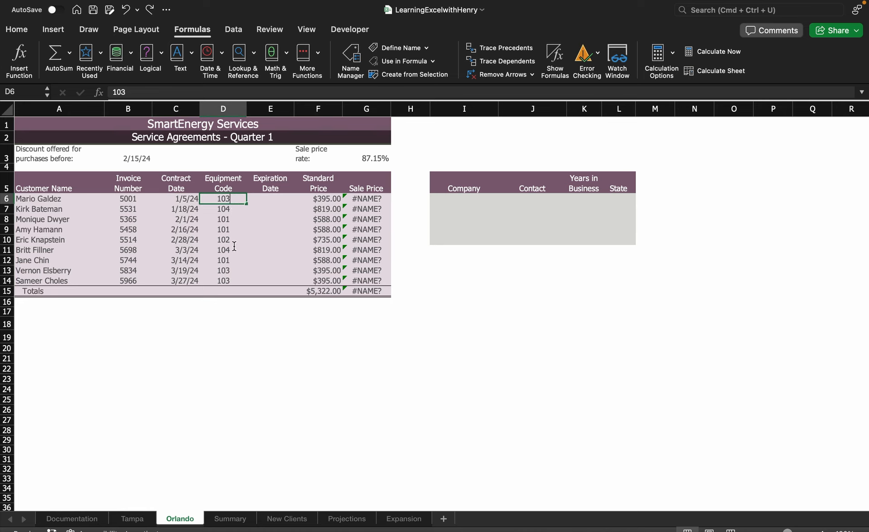
pyautogui.moveTo(152, 199); pyautogui.dragTo(150, 280)
# Define the name Contract_Orlando for the contract dates in C6:C14 on the Orlando sheet
pyautogui.moveTo(188, 202); pyautogui.dragTo(190, 281)
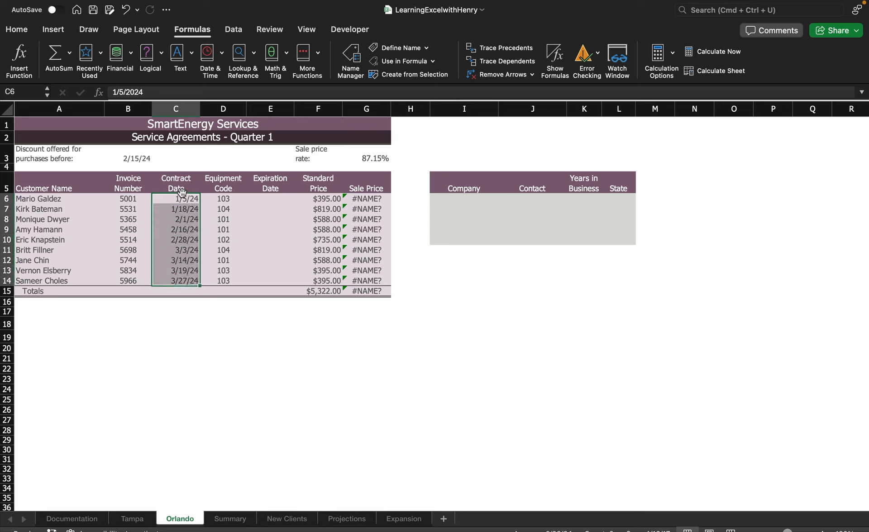
pyautogui.click(22, 92)
pyautogui.press('BackSpace')
pyautogui.write('Contract_Tampa')
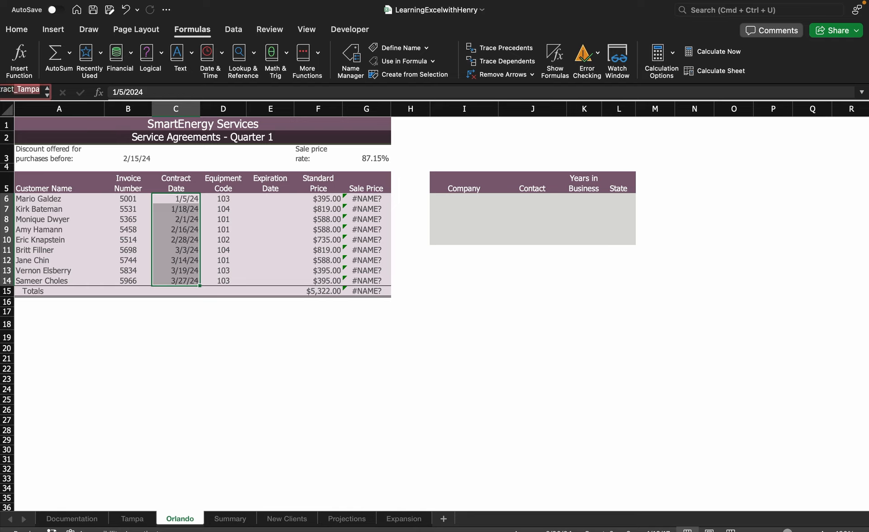
pyautogui.press('BackSpace')
pyautogui.press('BackSpace')
pyautogui.press('BackSpace')
pyautogui.press('BackSpace')
pyautogui.press('BackSpace')
pyautogui.write('Orlando')
pyautogui.press('Return')
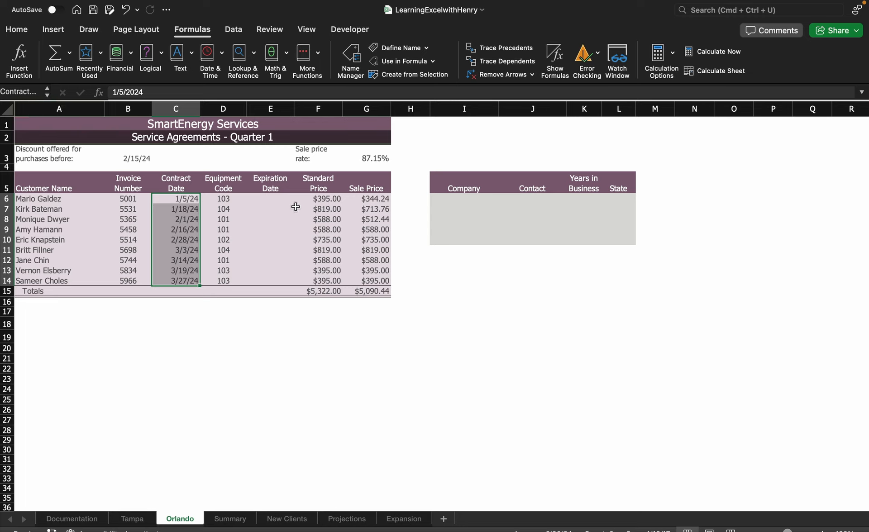
# Review the Sale Price formulas in G6 through G10 and the workbook's defined names in the Name Manager
pyautogui.click(379, 200)
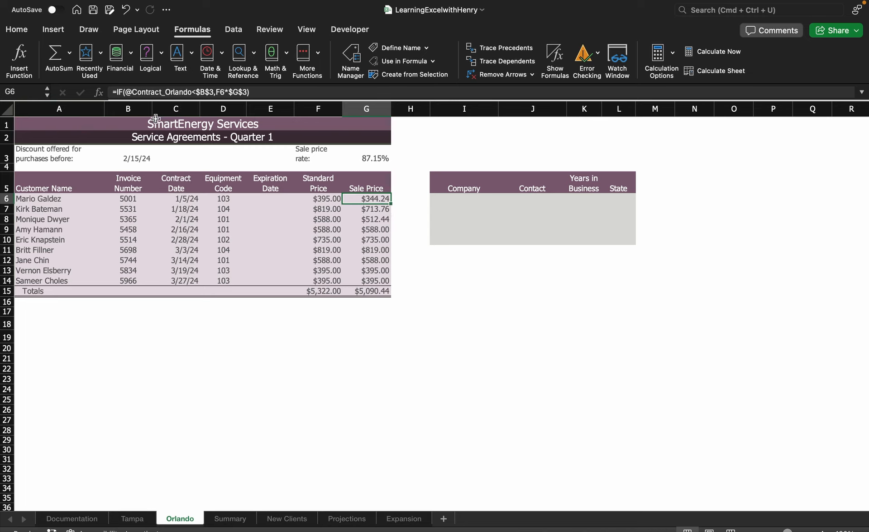
pyautogui.click(373, 210)
pyautogui.click(377, 221)
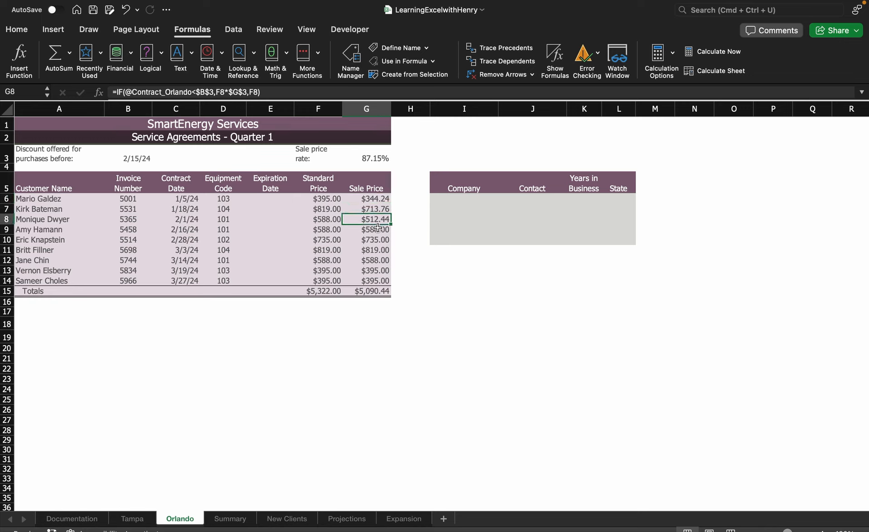
pyautogui.click(377, 230)
pyautogui.click(378, 240)
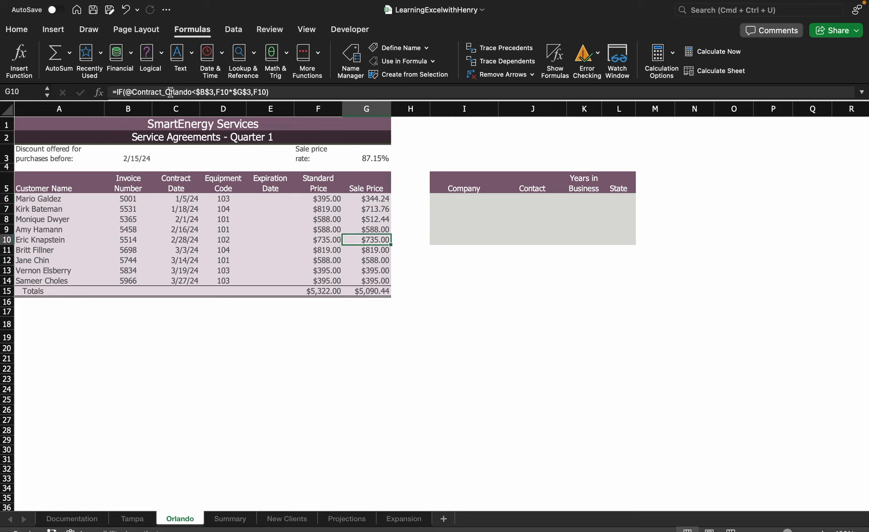
pyautogui.click(370, 200)
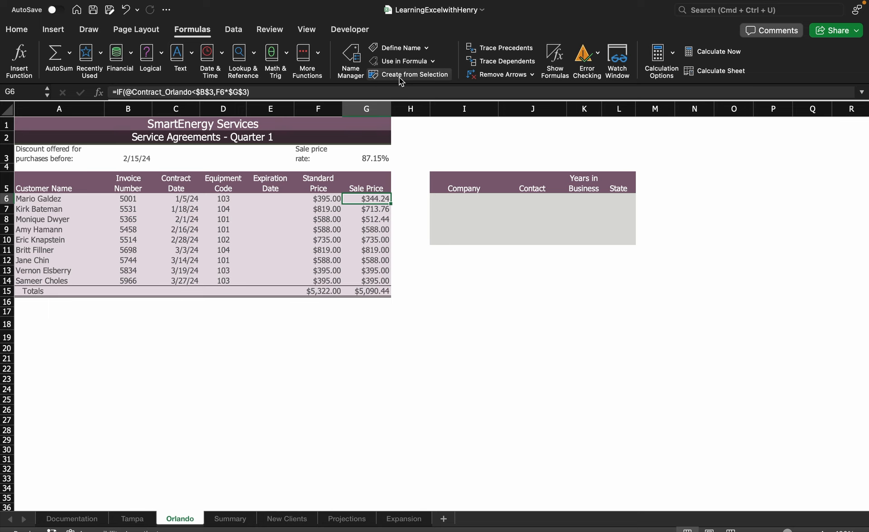
pyautogui.click(358, 67)
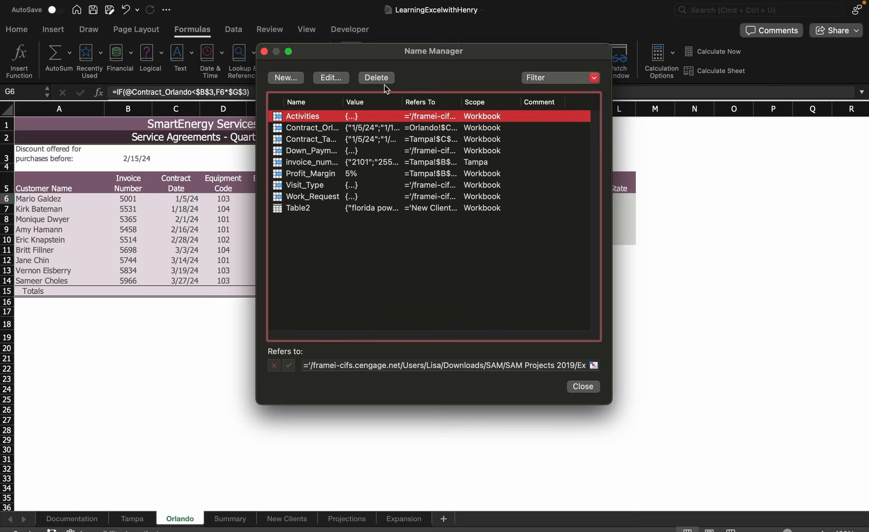
pyautogui.click(584, 387)
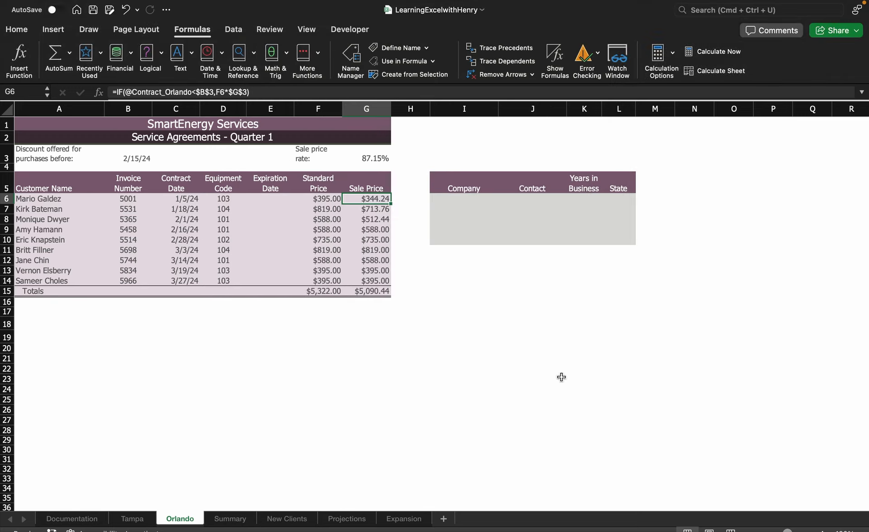
# Enter the formula =Contract_Orlando+365 in E6 to calculate the expiration dates for all the contracts
pyautogui.click(270, 199)
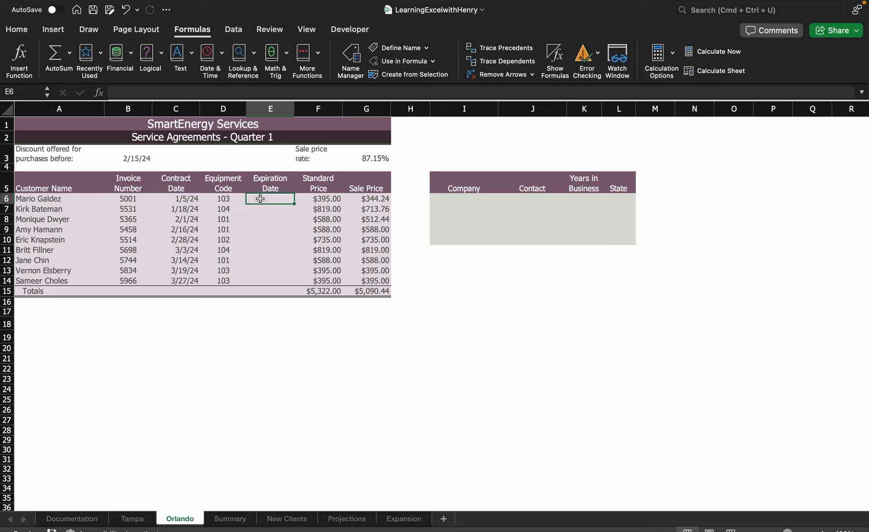
pyautogui.write('=')
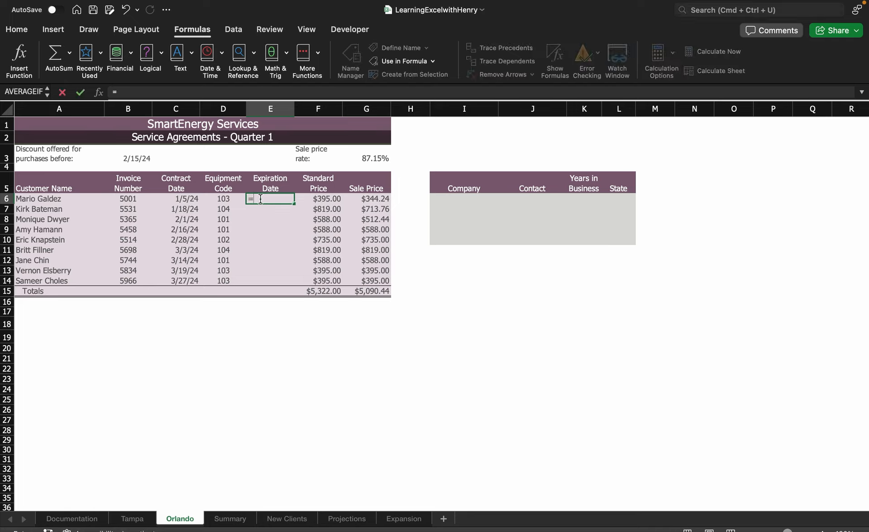
pyautogui.write('Contr')
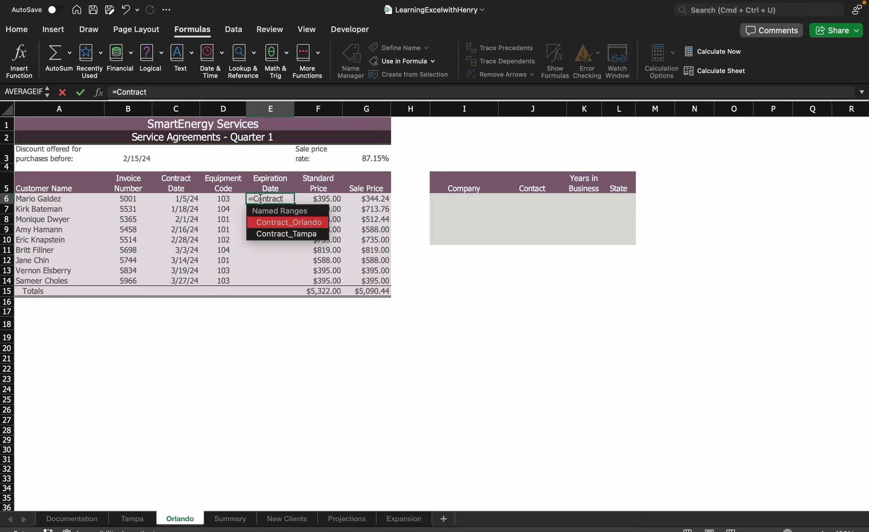
pyautogui.write('act')
pyautogui.doubleClick(292, 222)
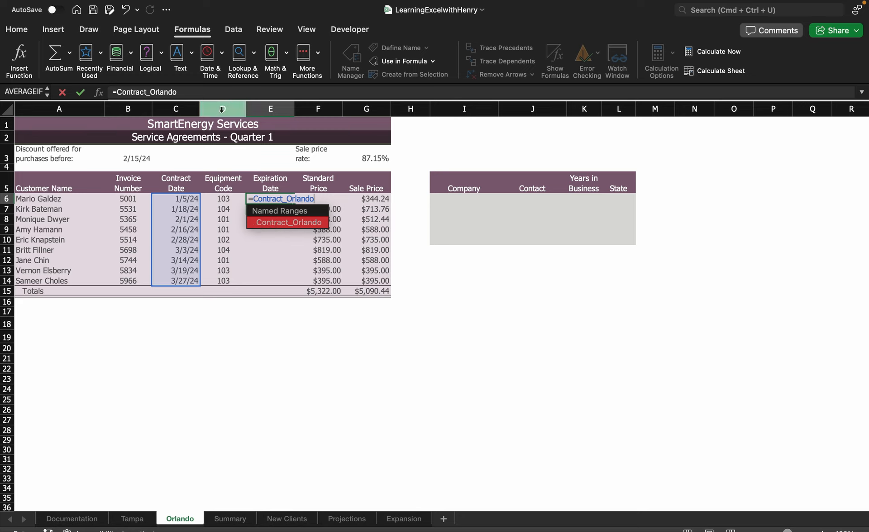
pyautogui.click(199, 92)
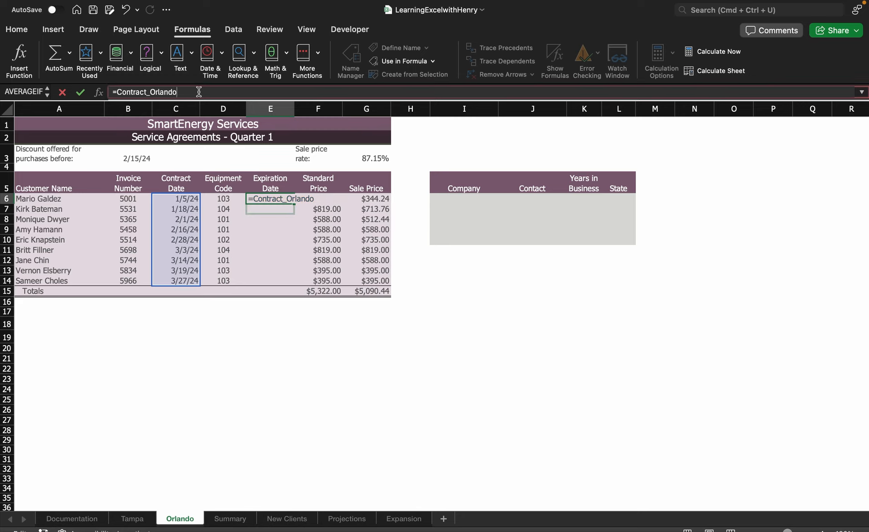
pyautogui.write('+365')
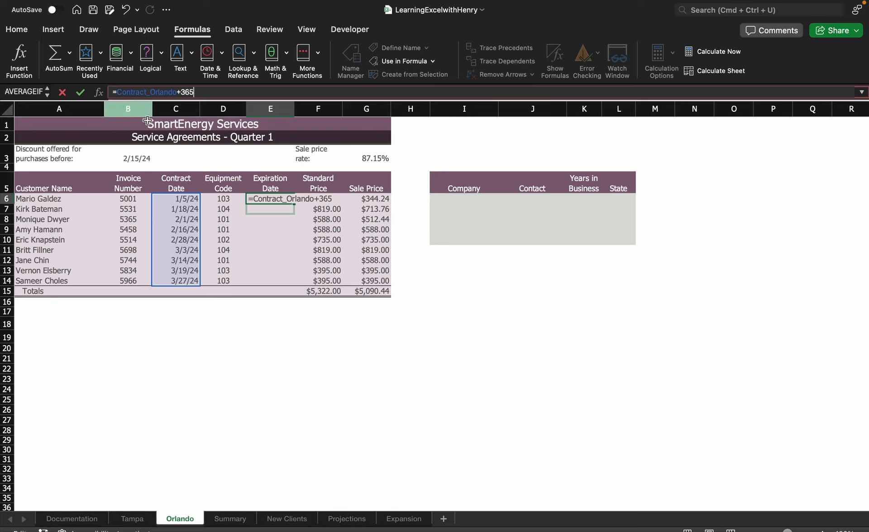
pyautogui.press('Return')
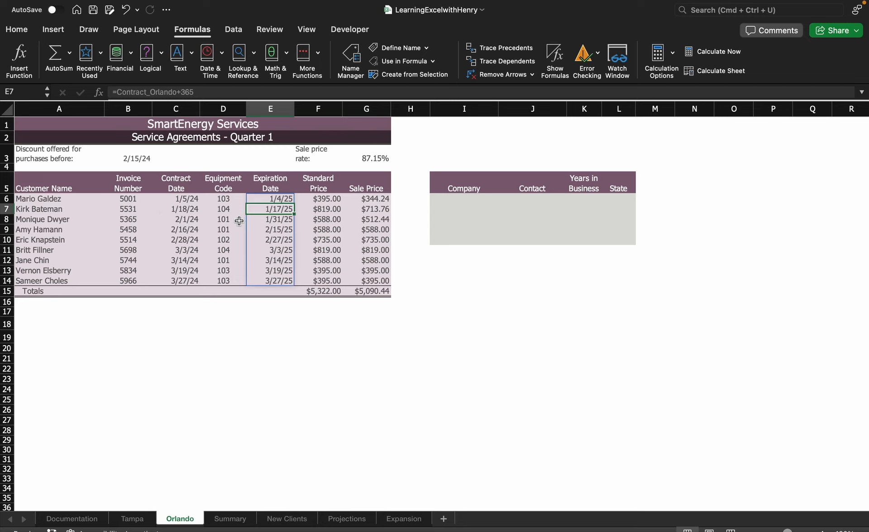
pyautogui.moveTo(643, 7)
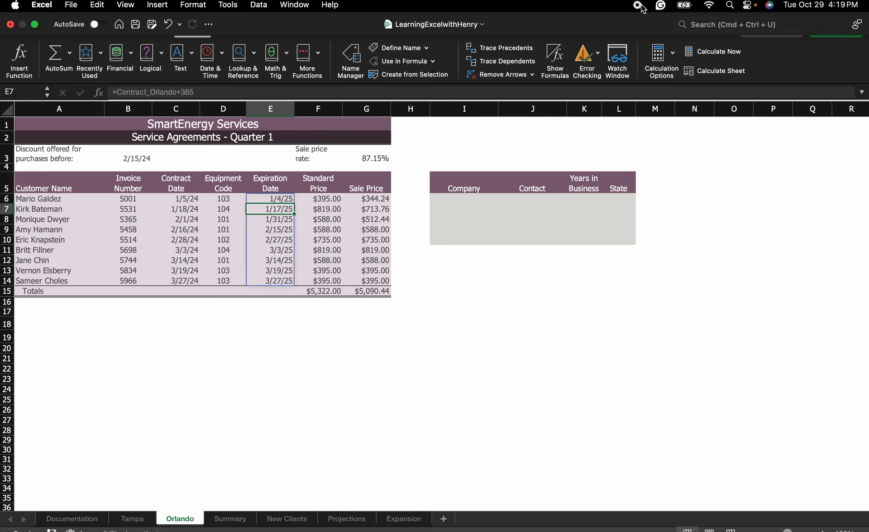